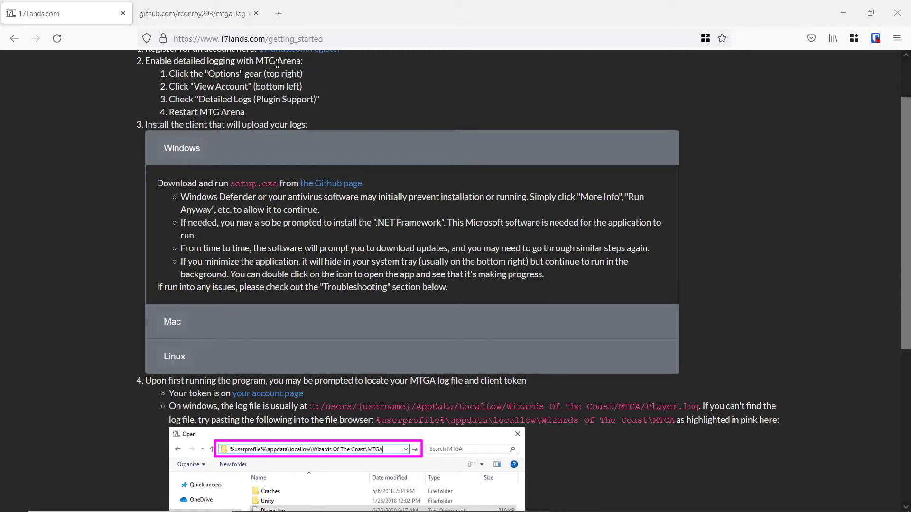
Step: From the 17Lands homepage, open Start Tracking and expand the Windows client install instructions
{"action": "left_click", "coordinate": [13, 38]}
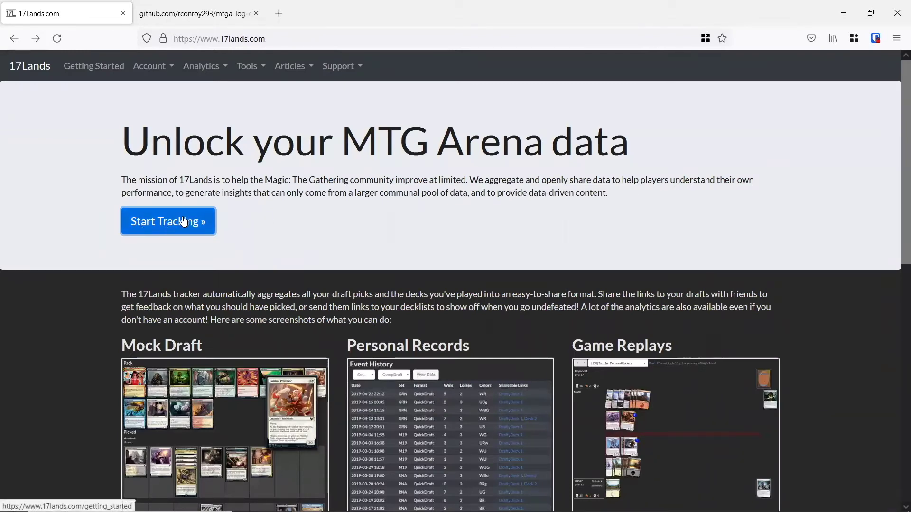
{"action": "left_click", "coordinate": [197, 224]}
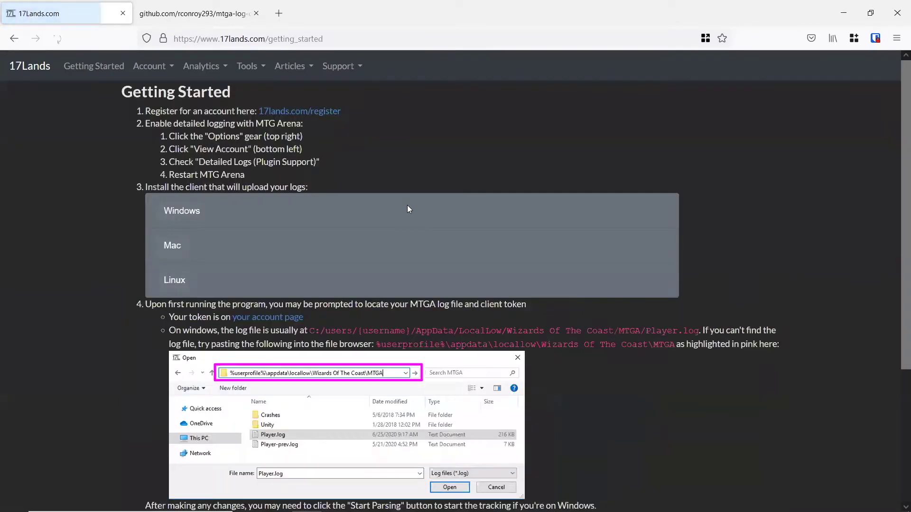
{"action": "left_click", "coordinate": [167, 216]}
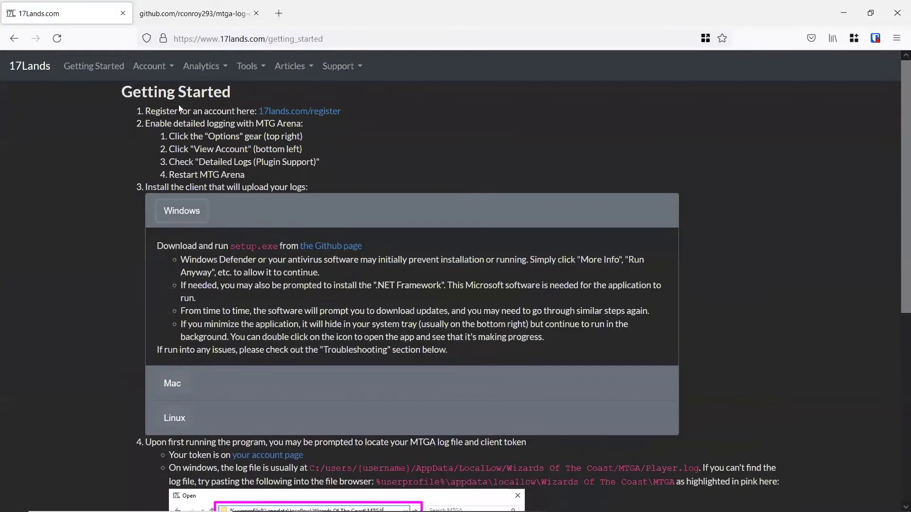
Step: Open the registration page in a new tab and enter the account e-mail address
{"action": "right_click", "coordinate": [312, 116]}
{"action": "left_click", "coordinate": [337, 116]}
{"action": "left_click", "coordinate": [309, 16]}
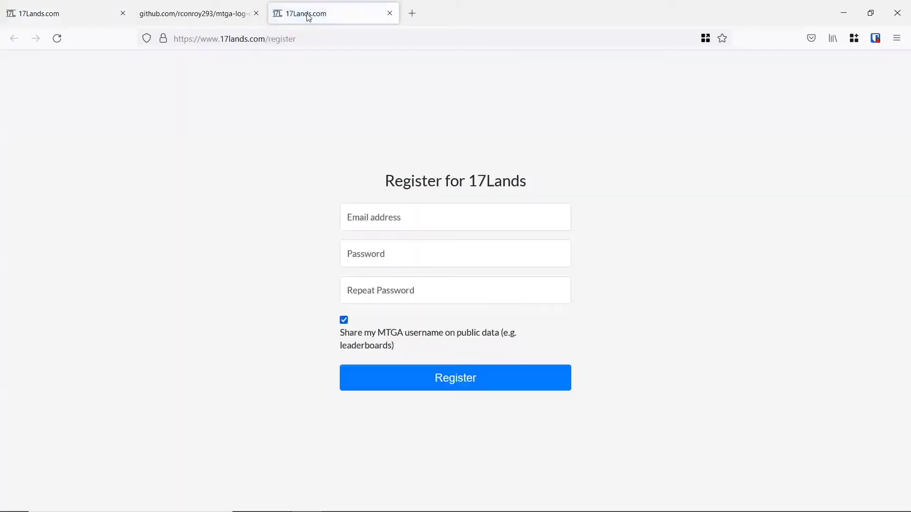
{"action": "left_click", "coordinate": [404, 218]}
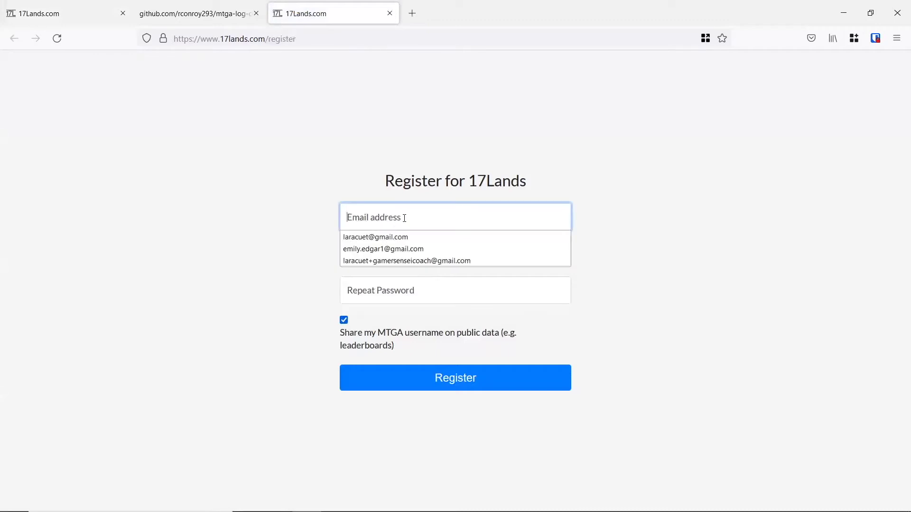
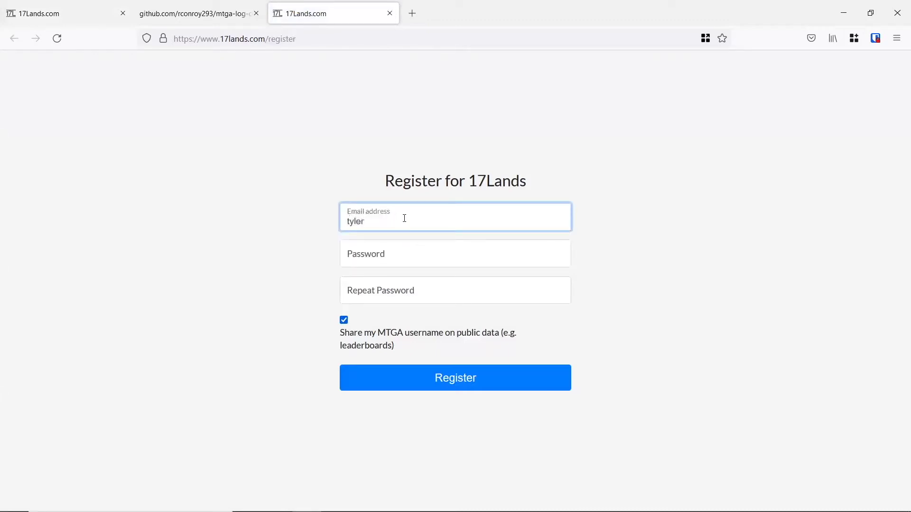
Step: Fill both password fields with Firefox's generated password and submit the registration form
{"action": "left_click", "coordinate": [398, 263]}
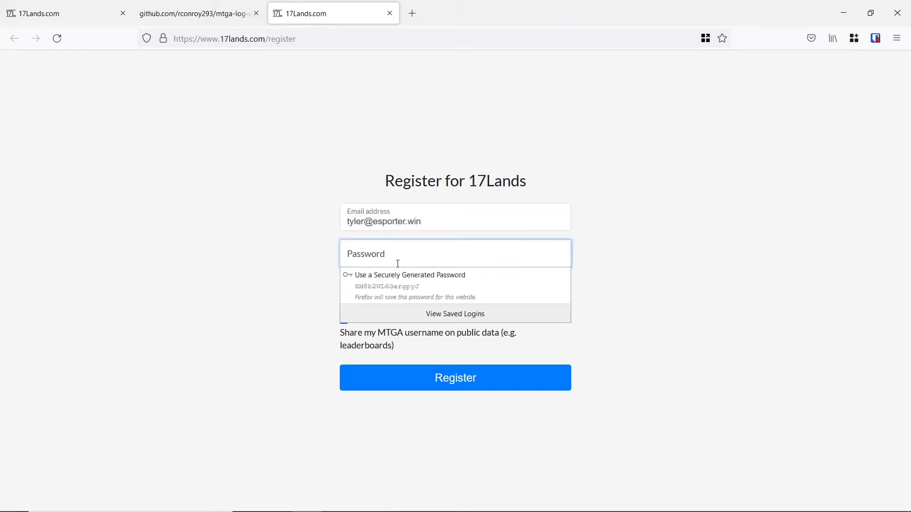
{"action": "left_click", "coordinate": [435, 275]}
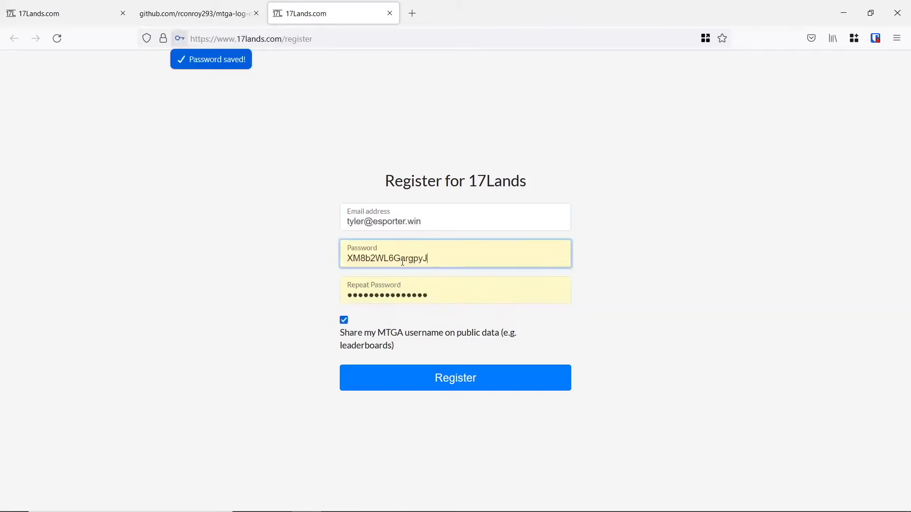
{"action": "double_click", "coordinate": [438, 255]}
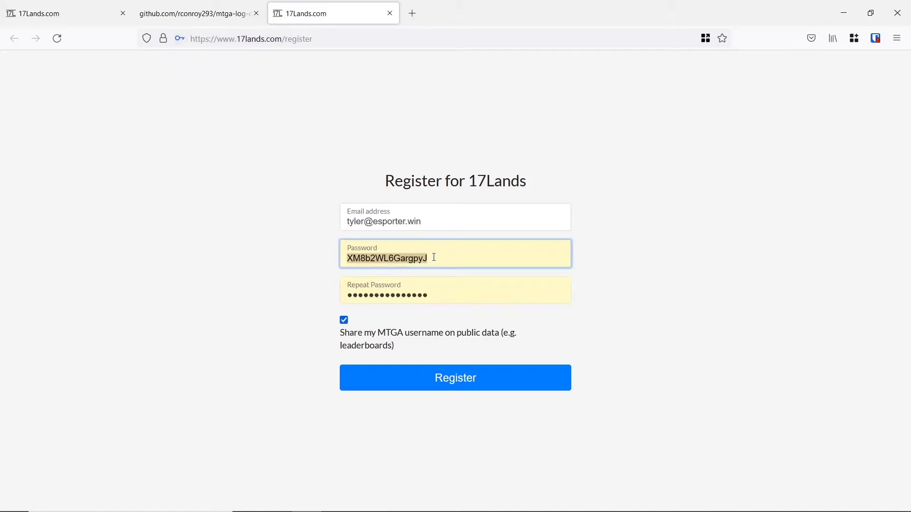
{"action": "left_click", "coordinate": [429, 260]}
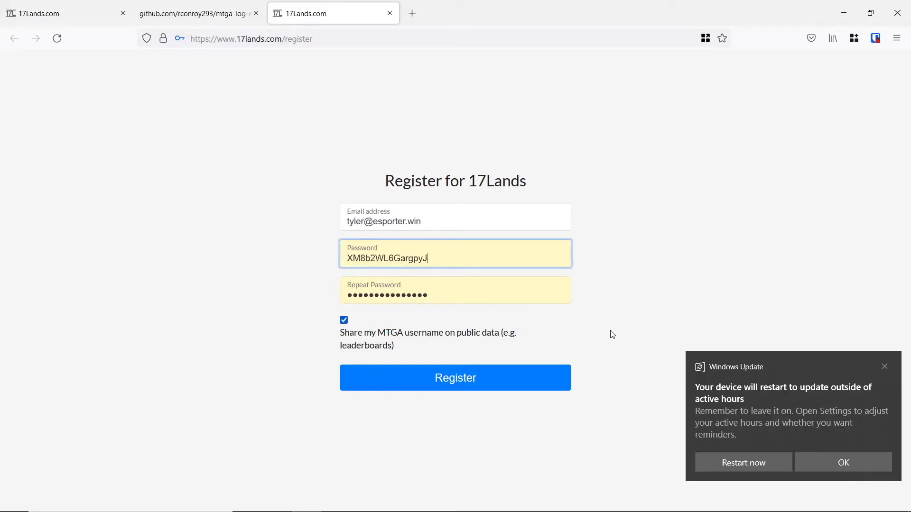
{"action": "left_click", "coordinate": [885, 367]}
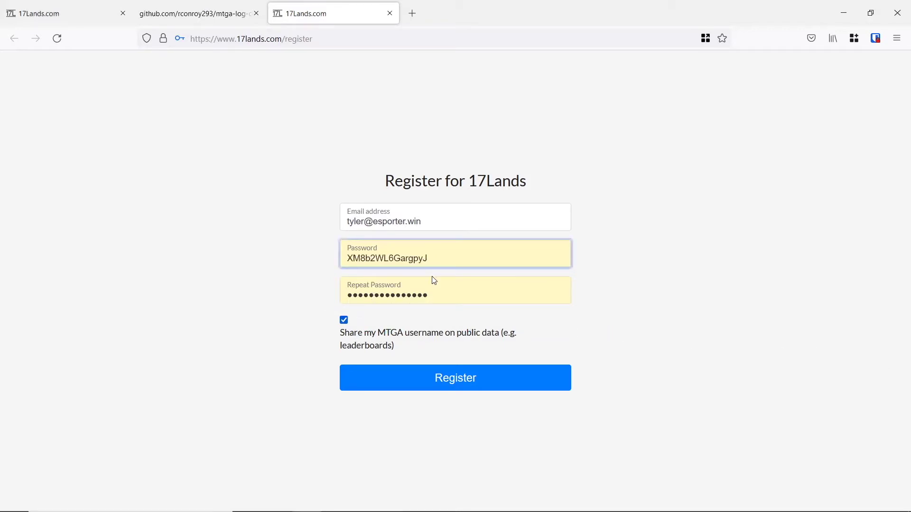
{"action": "left_click", "coordinate": [478, 379]}
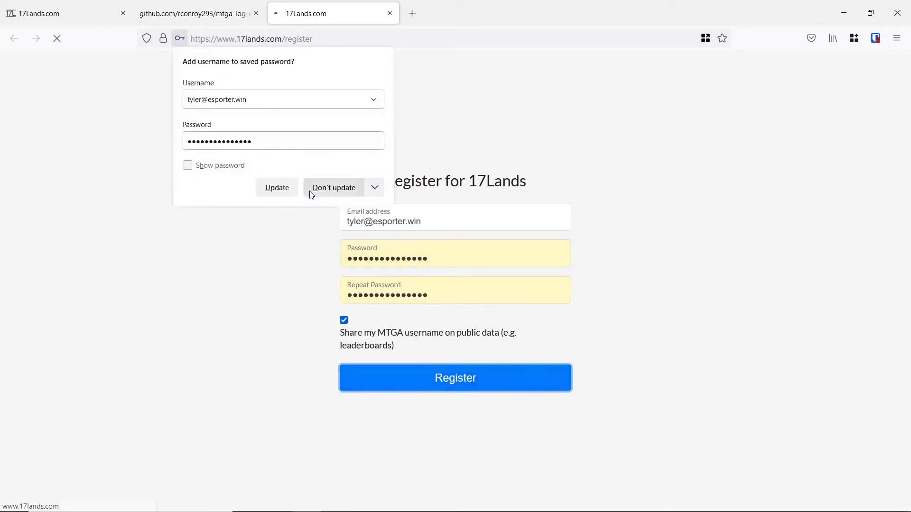
Step: Dismiss the save-password prompt and start entering the account e-mail on the sign-in page
{"action": "left_click", "coordinate": [454, 237]}
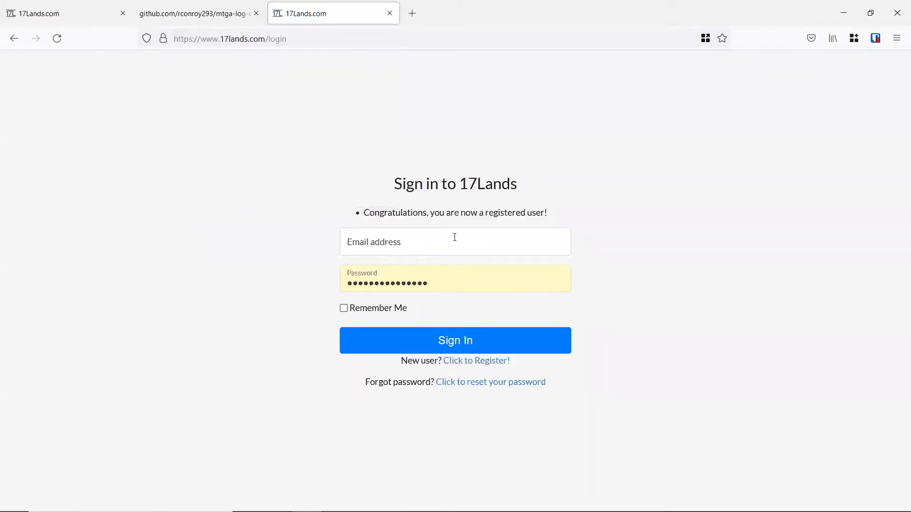
{"action": "left_click", "coordinate": [416, 238]}
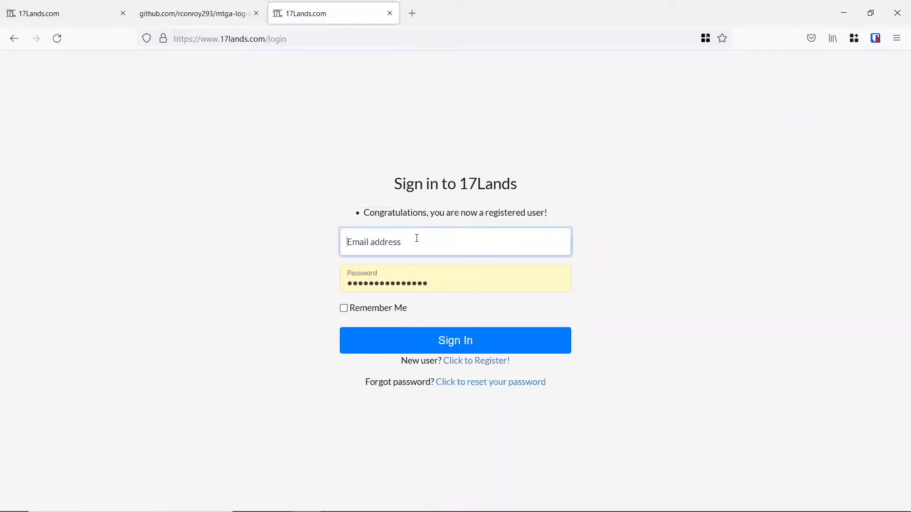
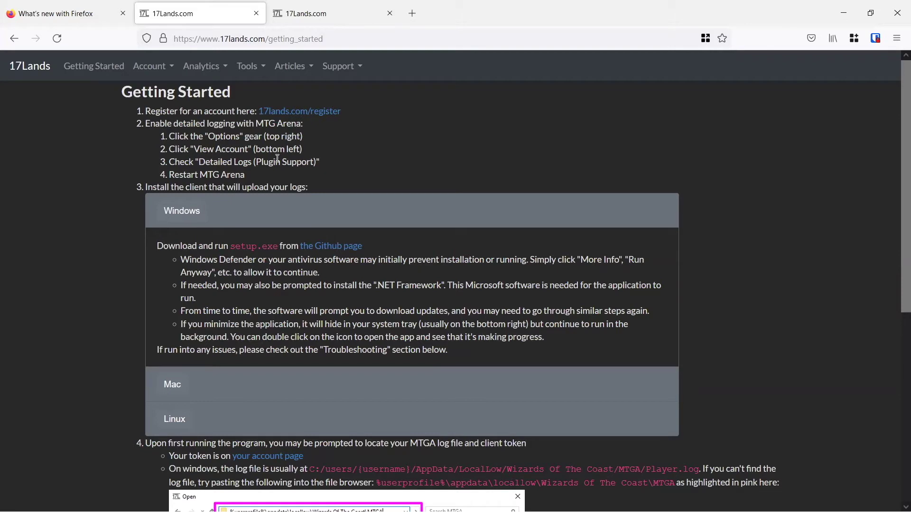
{"action": "key", "text": "alt+Tab"}
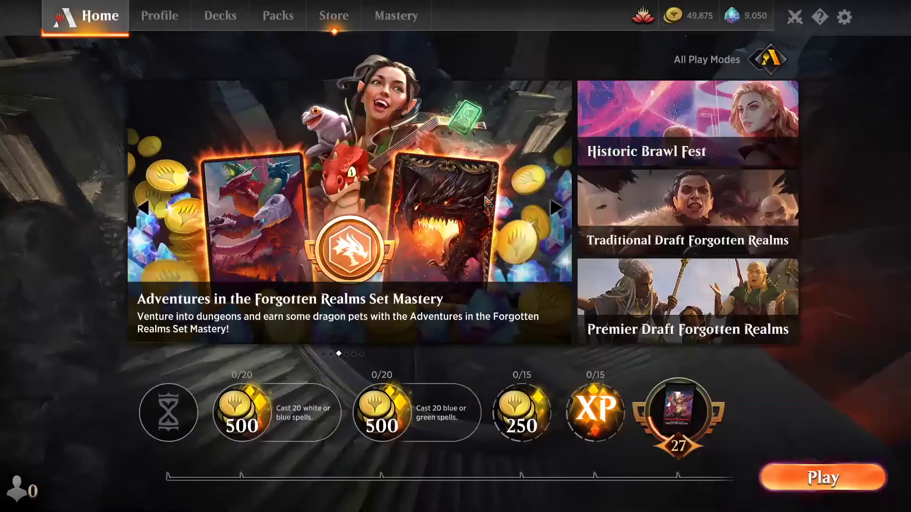
{"action": "left_click", "coordinate": [844, 18]}
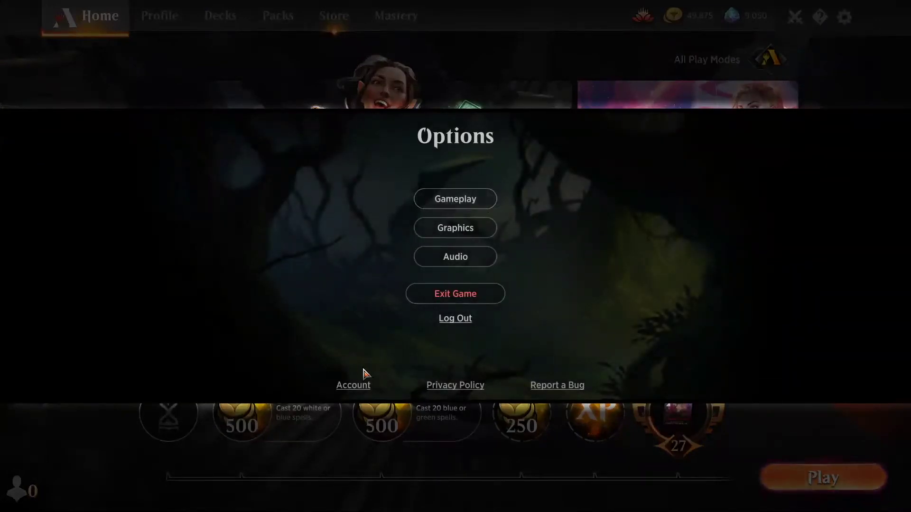
{"action": "left_click", "coordinate": [354, 386]}
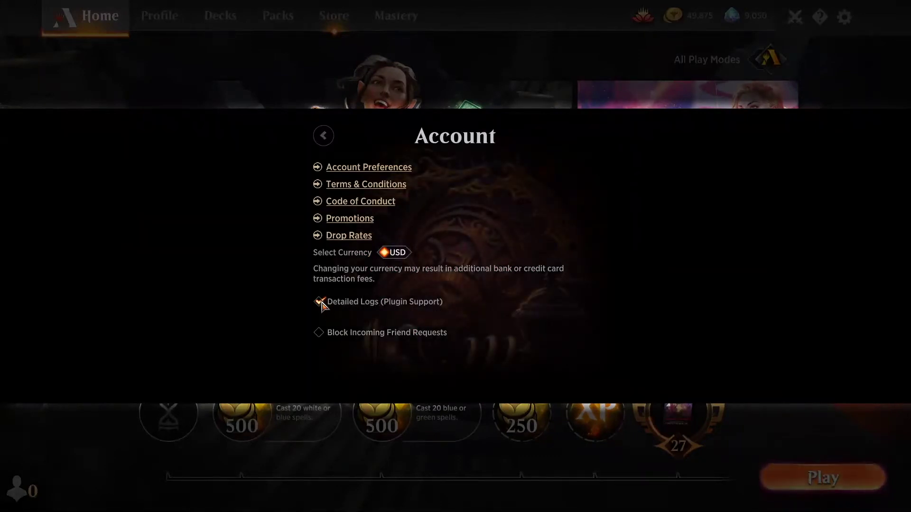
{"action": "left_click", "coordinate": [320, 302]}
{"action": "left_click", "coordinate": [321, 303]}
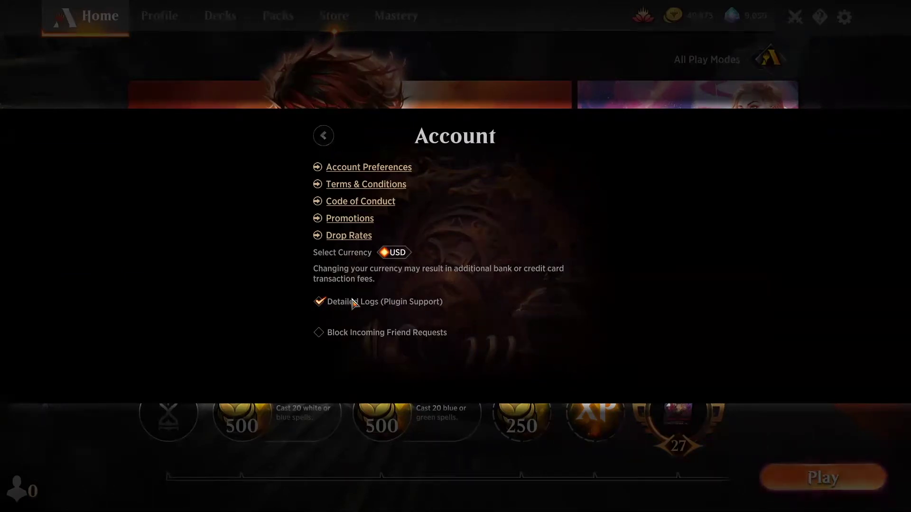
Step: Exit MTG Arena so it can be restarted, and return to Firefox
{"action": "left_click", "coordinate": [327, 140]}
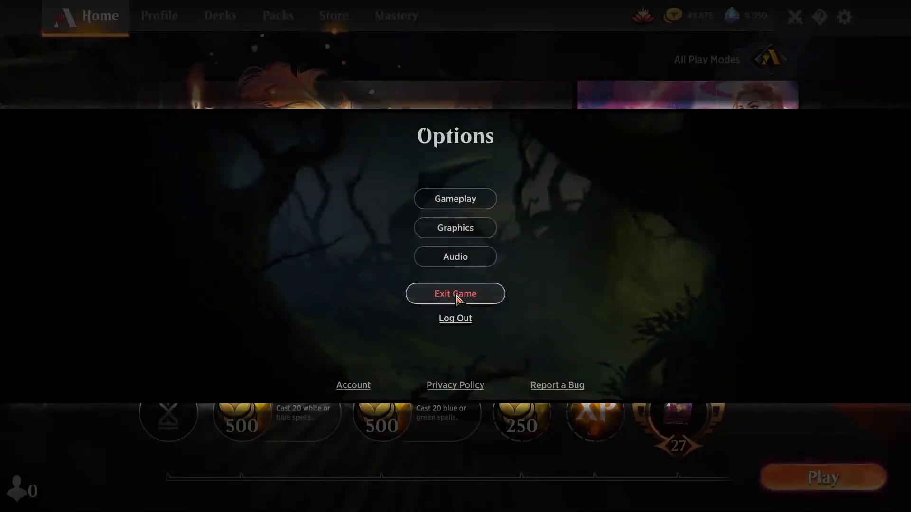
{"action": "left_click", "coordinate": [456, 295]}
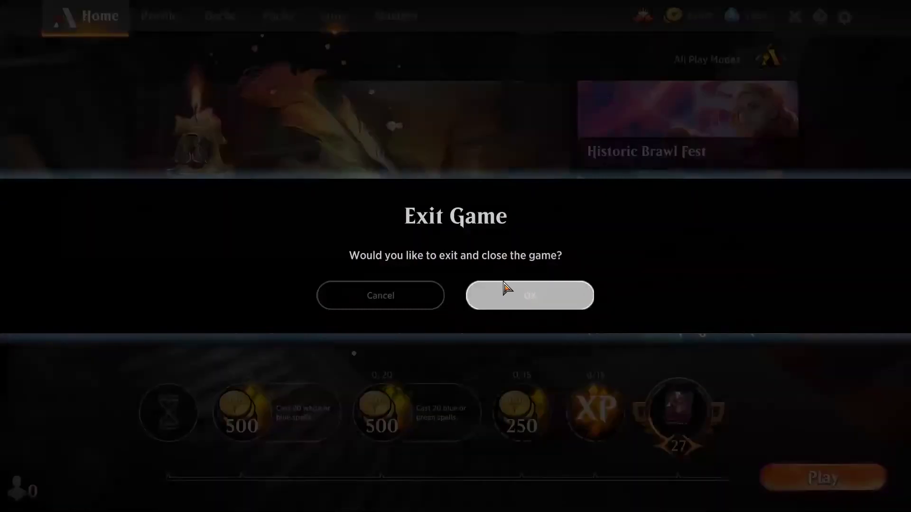
{"action": "key", "text": "alt+Tab"}
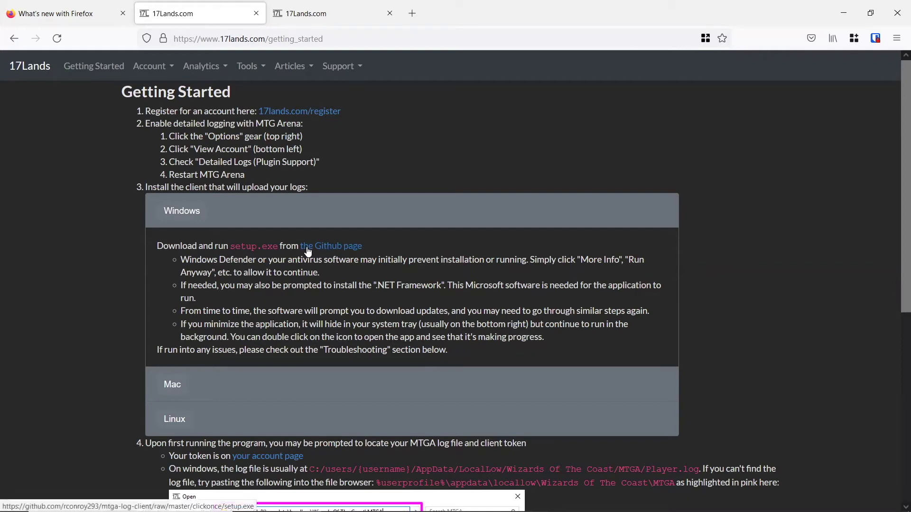
Step: Save the client's setup.exe from its Github page and run it from Downloads
{"action": "left_click", "coordinate": [349, 247]}
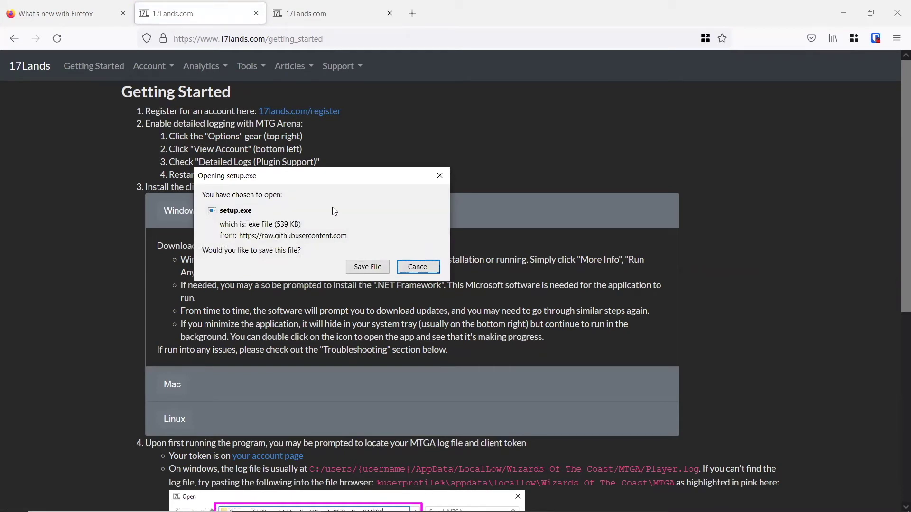
{"action": "left_click", "coordinate": [373, 267]}
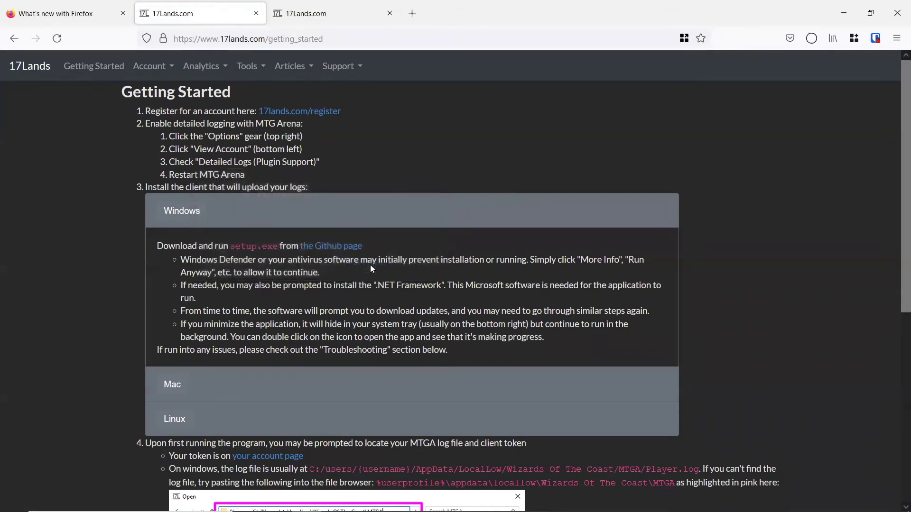
{"action": "left_click", "coordinate": [812, 39]}
{"action": "left_click", "coordinate": [640, 68]}
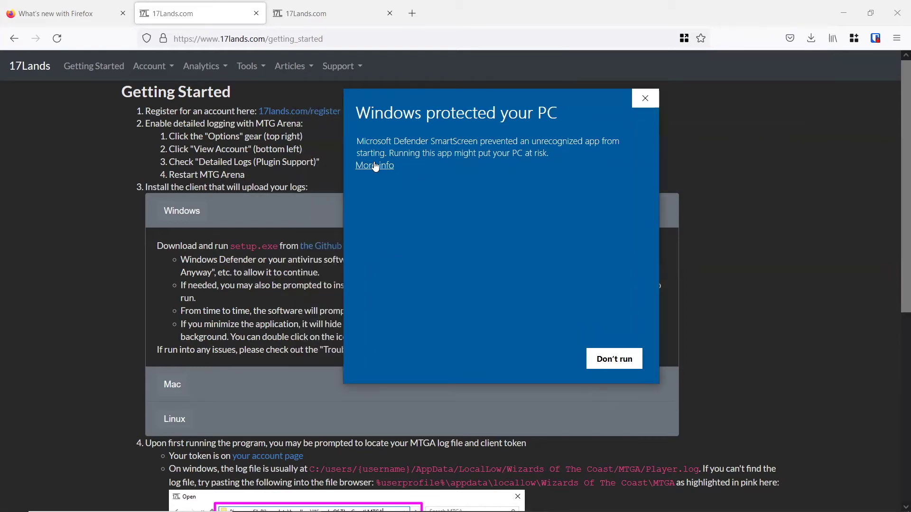
Step: Run setup.exe anyway past SmartScreen, install the 17Lands MTGA Client, and allow it to start
{"action": "left_click", "coordinate": [375, 166]}
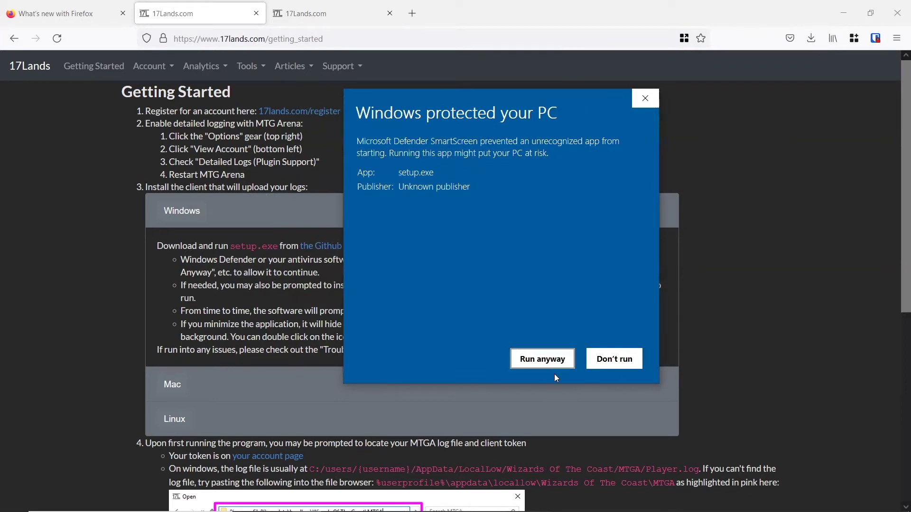
{"action": "left_click", "coordinate": [530, 364]}
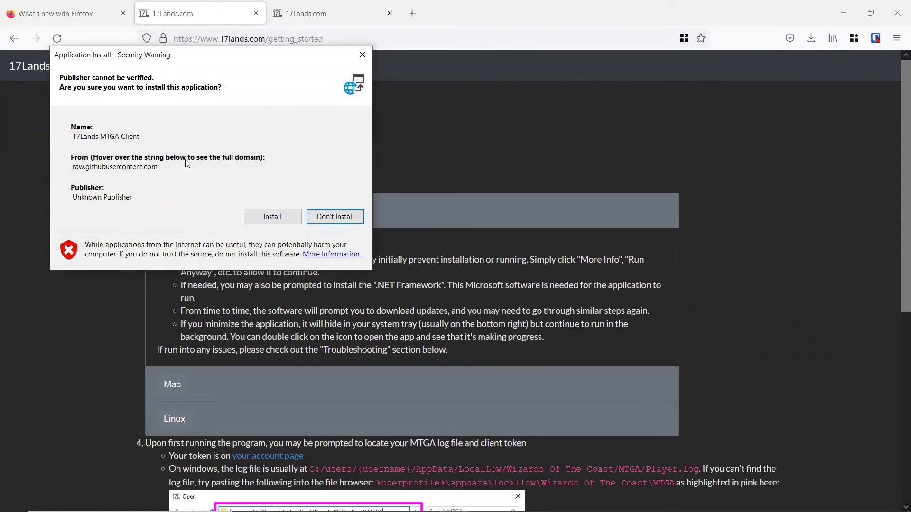
{"action": "left_click", "coordinate": [274, 217]}
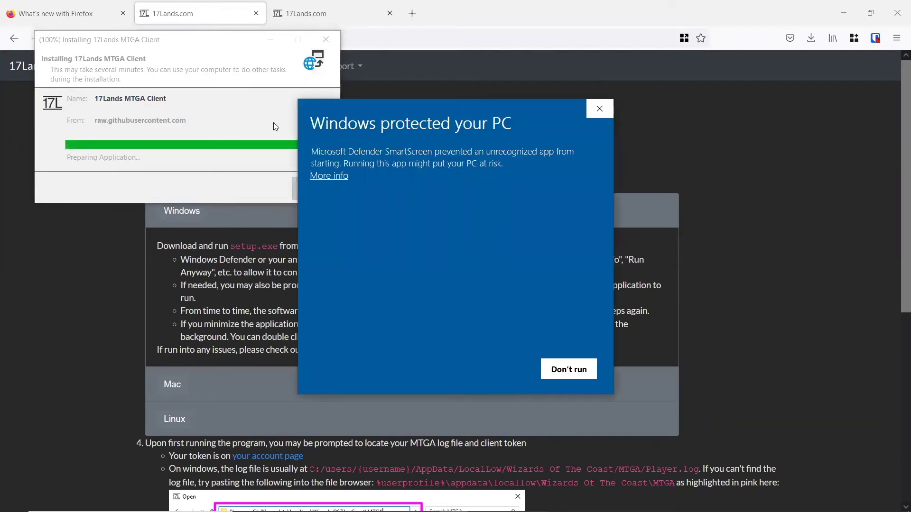
{"action": "left_click", "coordinate": [330, 180]}
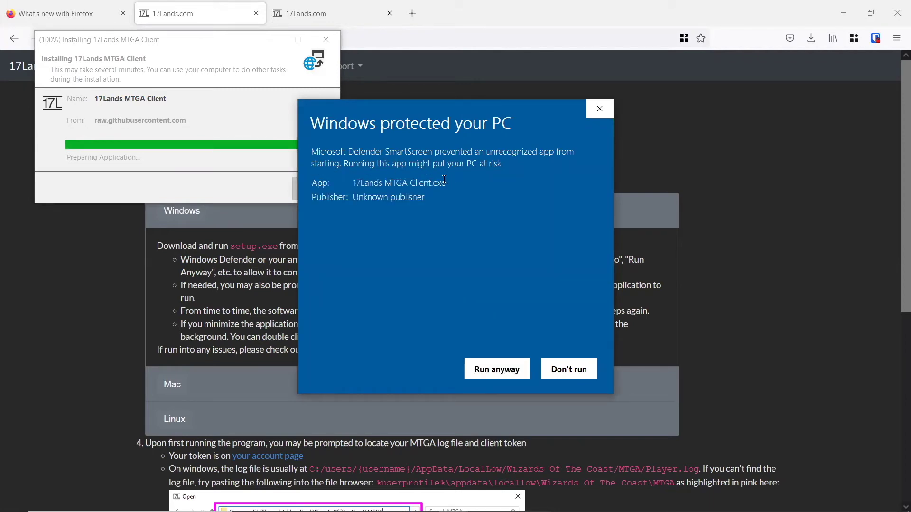
{"action": "left_click", "coordinate": [498, 370]}
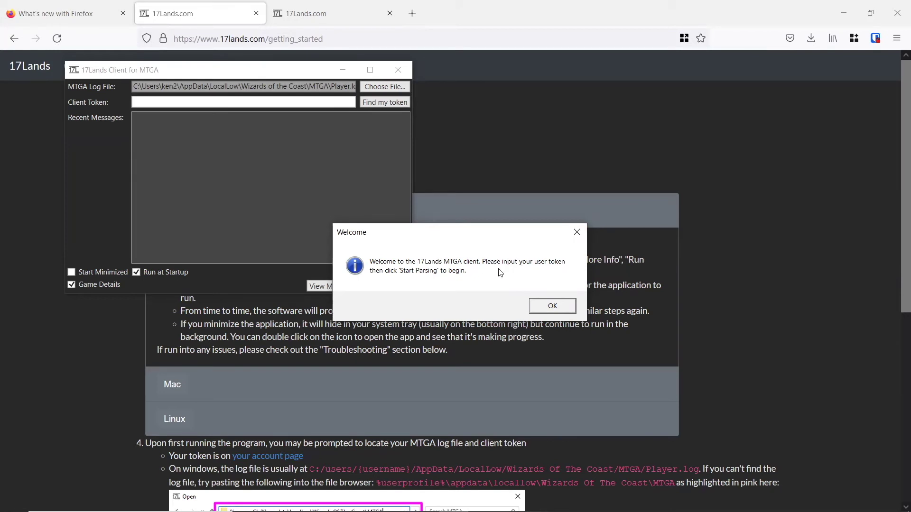
Step: Close the client's Welcome prompt, move its window aside, and open Find my token
{"action": "left_click", "coordinate": [552, 306]}
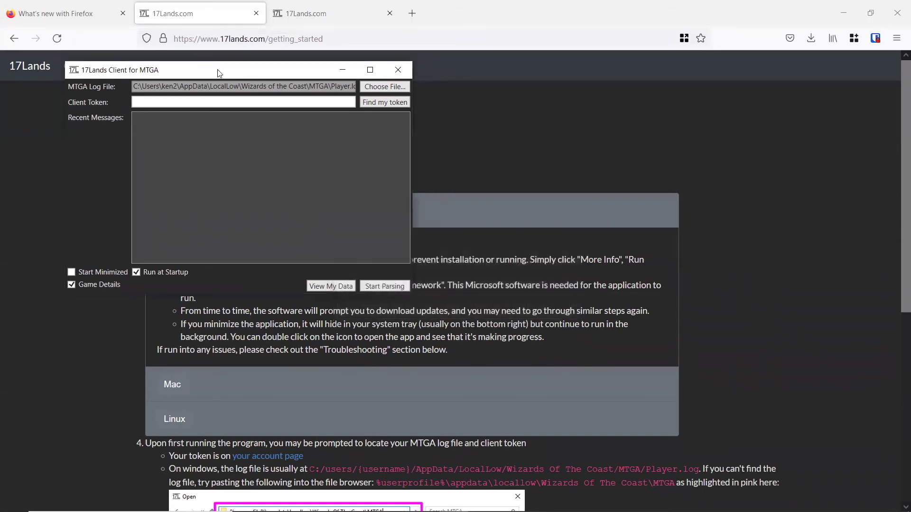
{"action": "left_click_drag", "start_coordinate": [219, 70], "coordinate": [312, 103]}
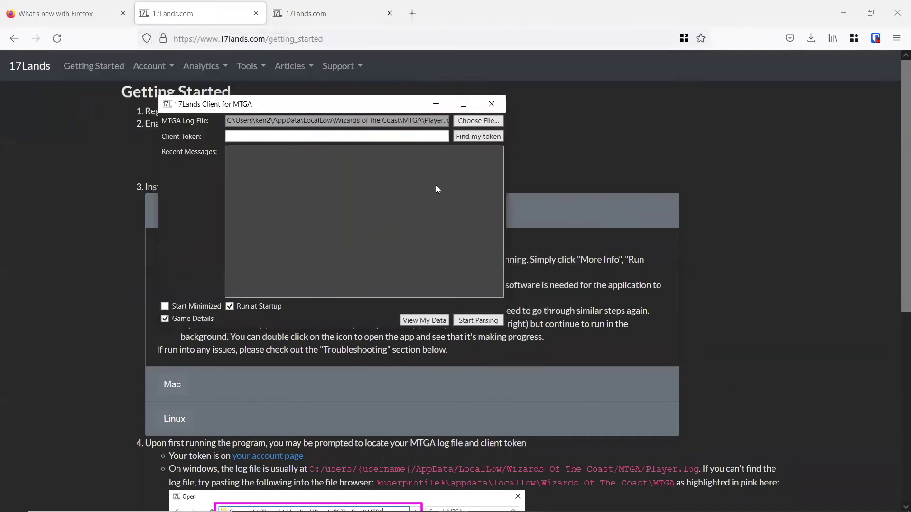
{"action": "left_click", "coordinate": [485, 137]}
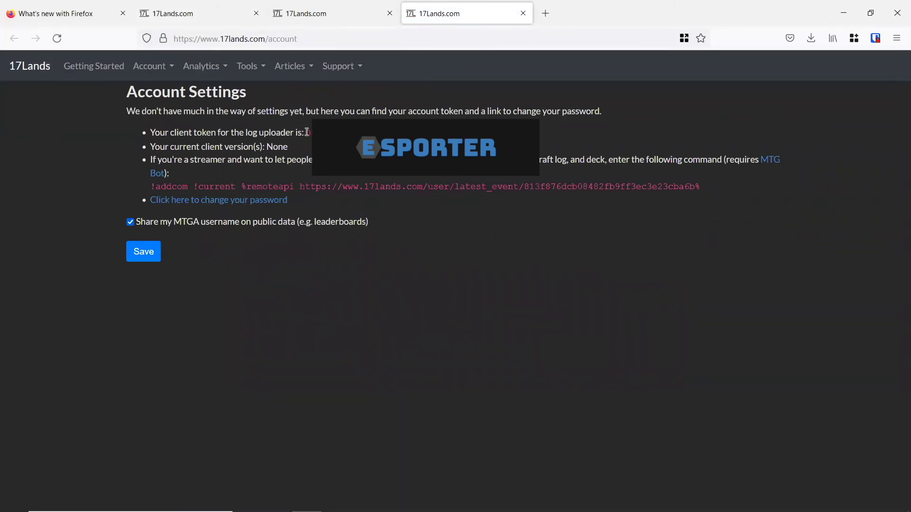
Step: Copy the client token and save preferences with MTGA username sharing on public data turned off
{"action": "left_click_drag", "start_coordinate": [306, 132], "coordinate": [312, 133]}
{"action": "left_click", "coordinate": [144, 251]}
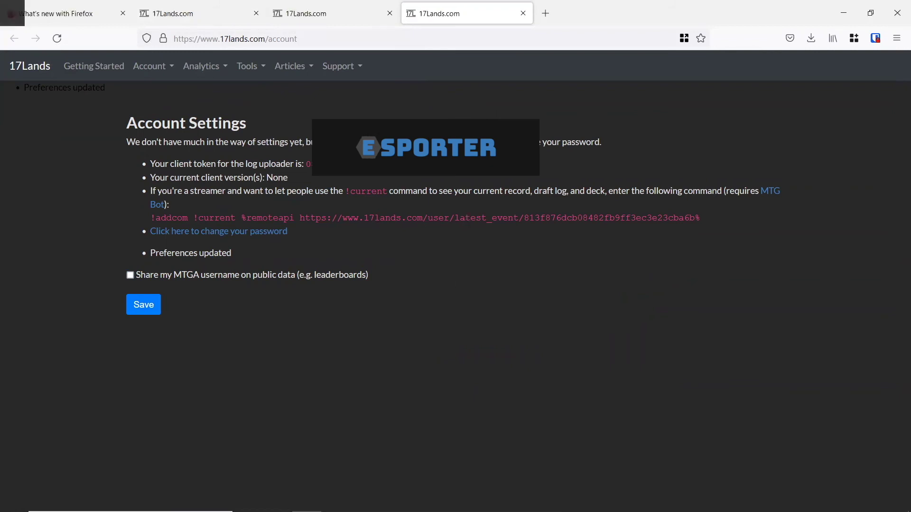
Step: Restore the client, paste the copied token into Client Token, and start parsing the MTGA log
{"action": "left_click", "coordinate": [454, 501]}
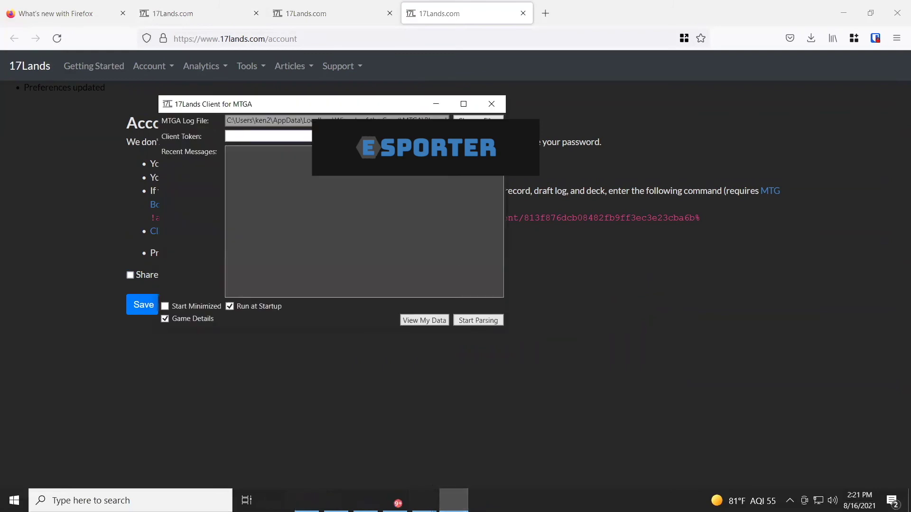
{"action": "left_click", "coordinate": [226, 136]}
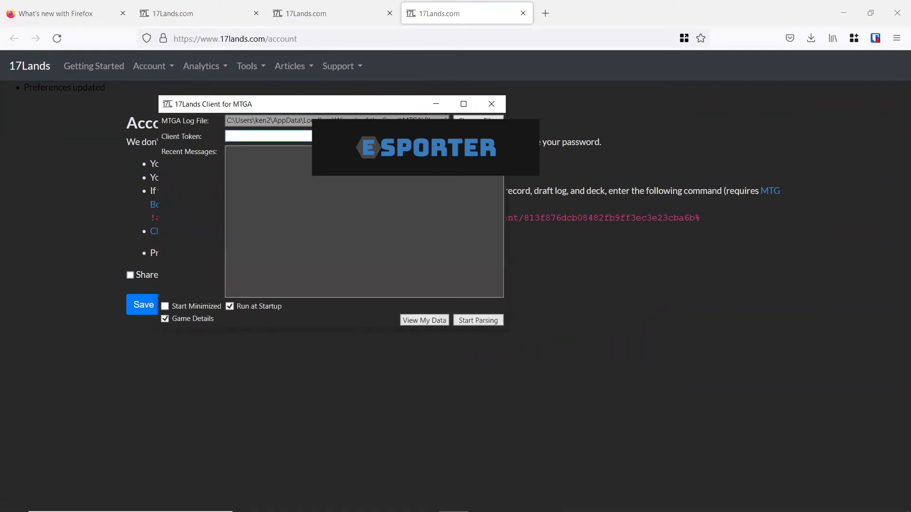
{"action": "key", "text": "ctrl+v"}
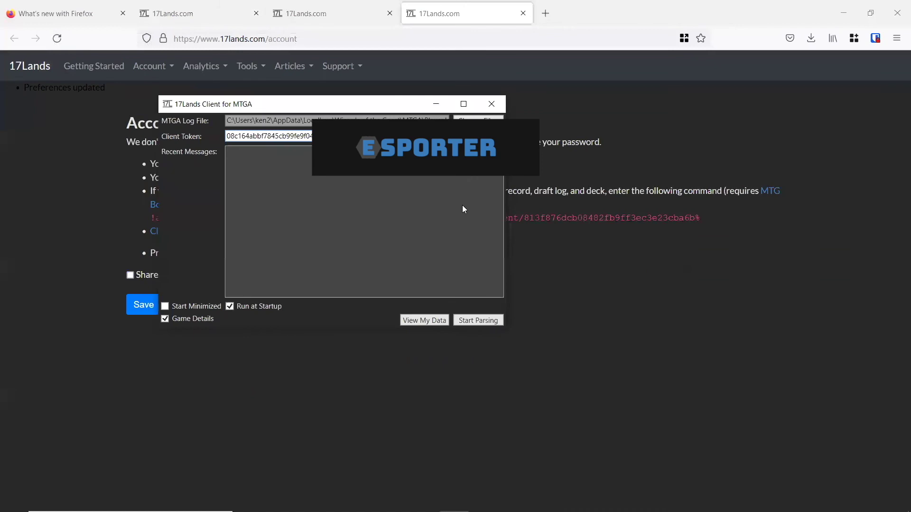
{"action": "left_click", "coordinate": [485, 324]}
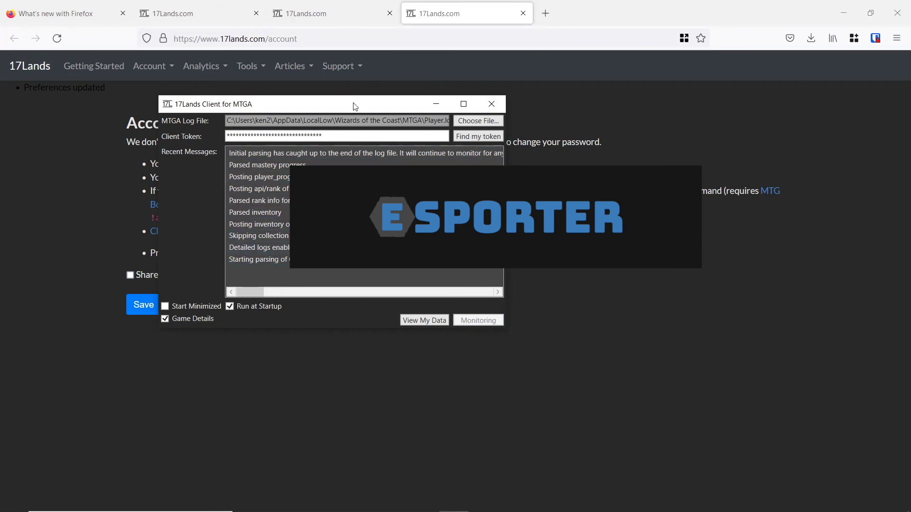
Step: Move the monitoring client window aside and switch to the Getting Started tab in Firefox
{"action": "left_click_drag", "start_coordinate": [360, 106], "coordinate": [472, 115]}
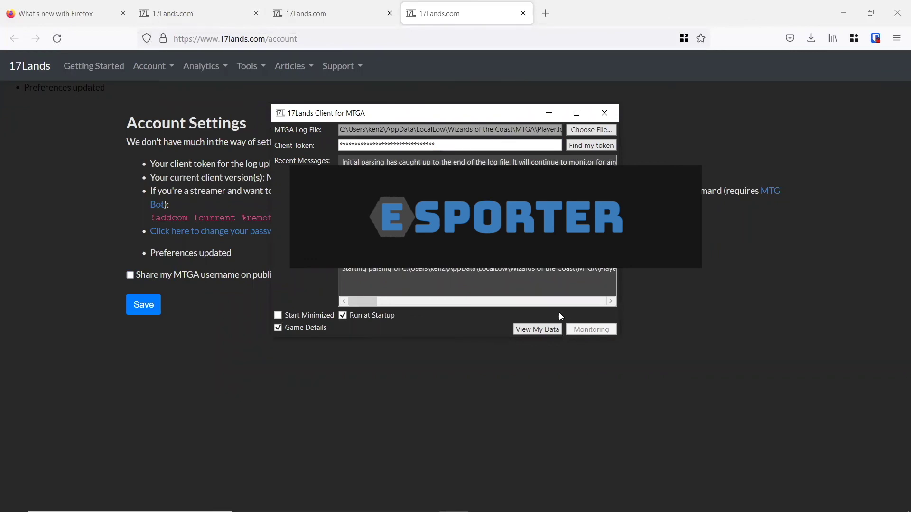
{"action": "left_click", "coordinate": [201, 13]}
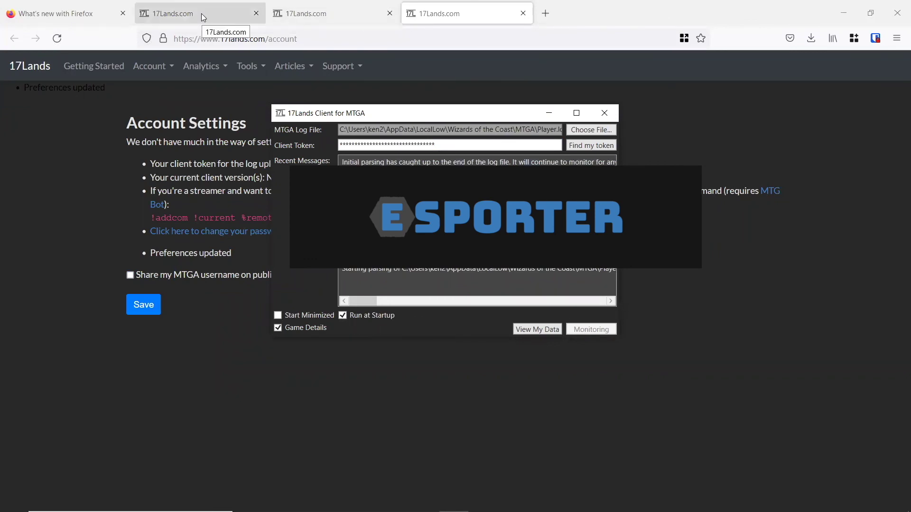